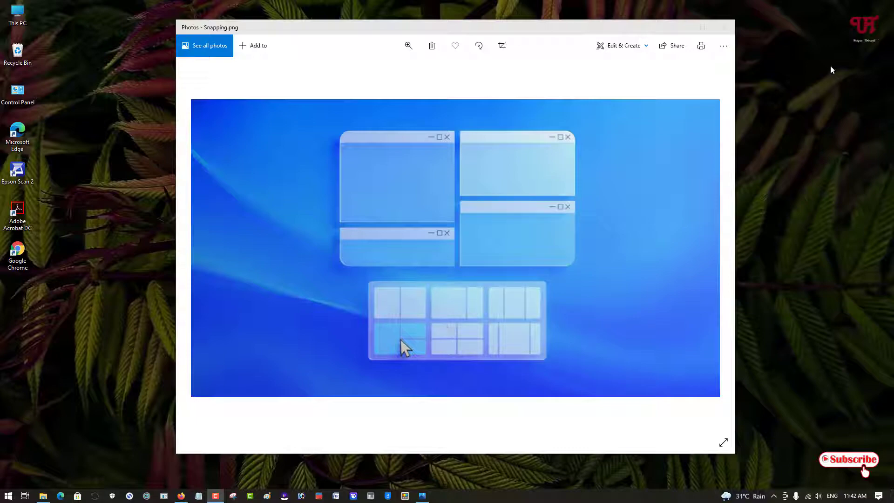
Step: Dismiss the snapping picture and open the microsoft/PowerToys GitHub repository from Google's results
left_click(725, 28)
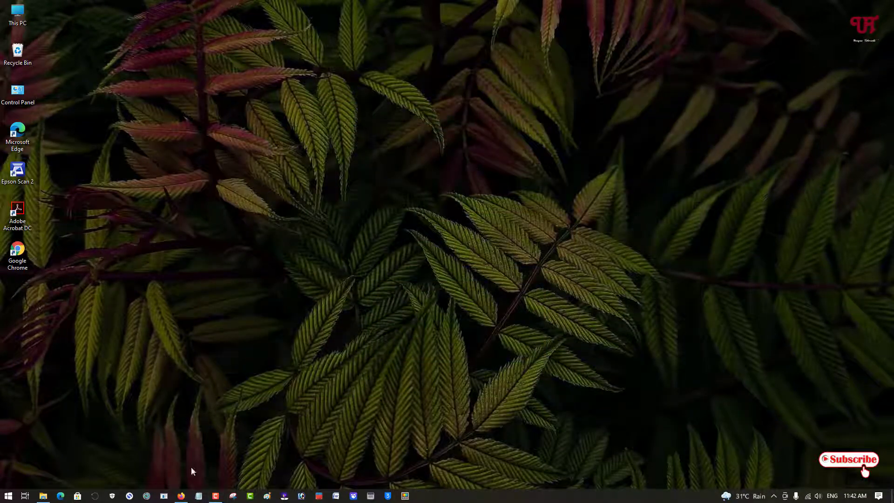
left_click(181, 496)
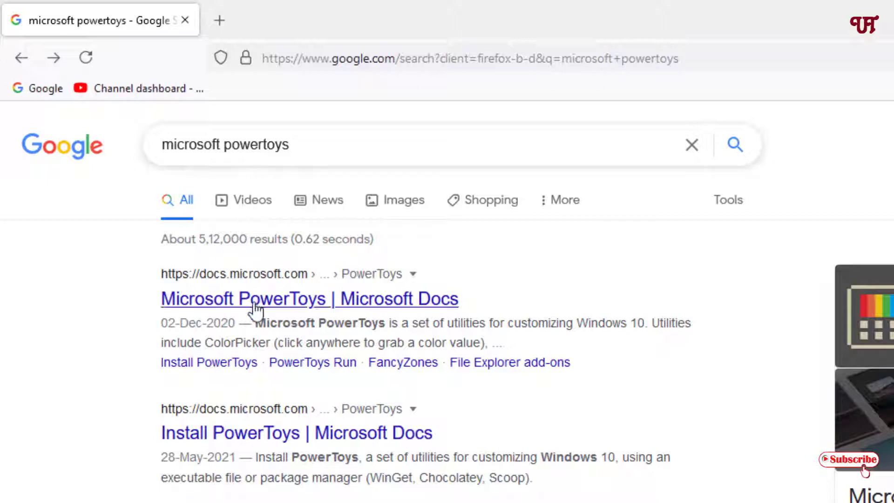
scroll(257, 356, "down", 3)
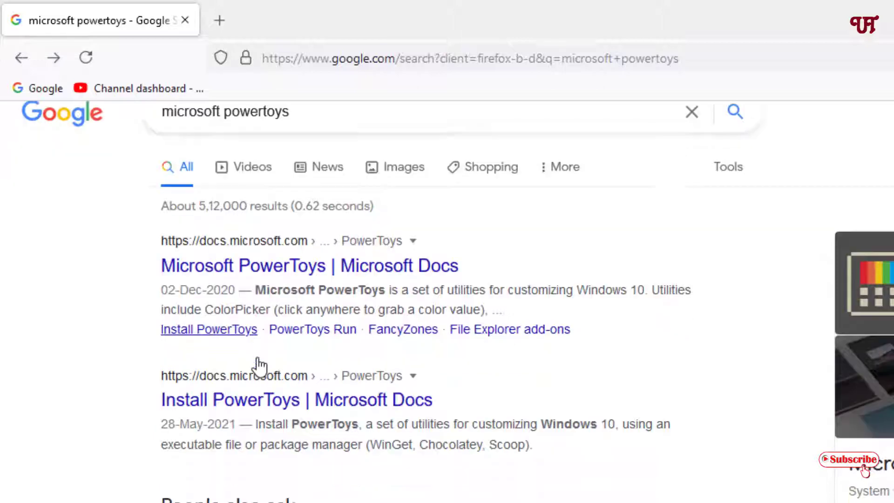
scroll(258, 358, "down", 2)
scroll(261, 346, "down", 2)
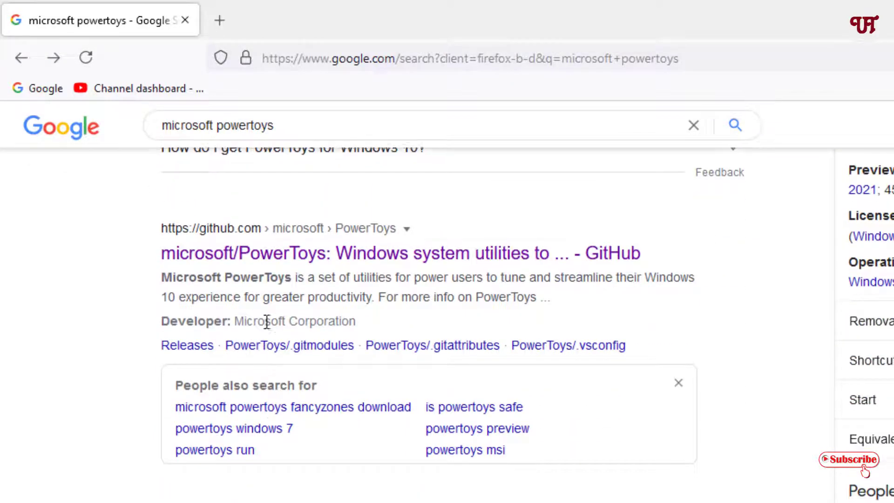
scroll(266, 328, "down", 1)
scroll(270, 287, "up", 2)
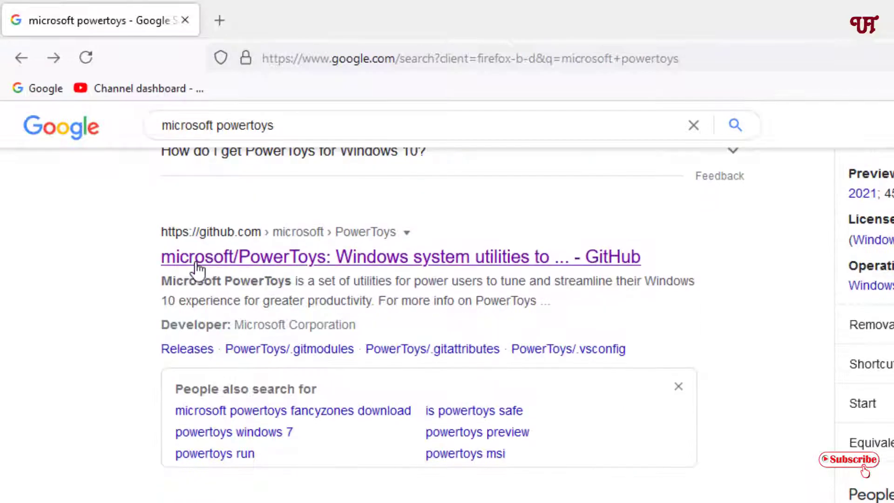
left_click(286, 257)
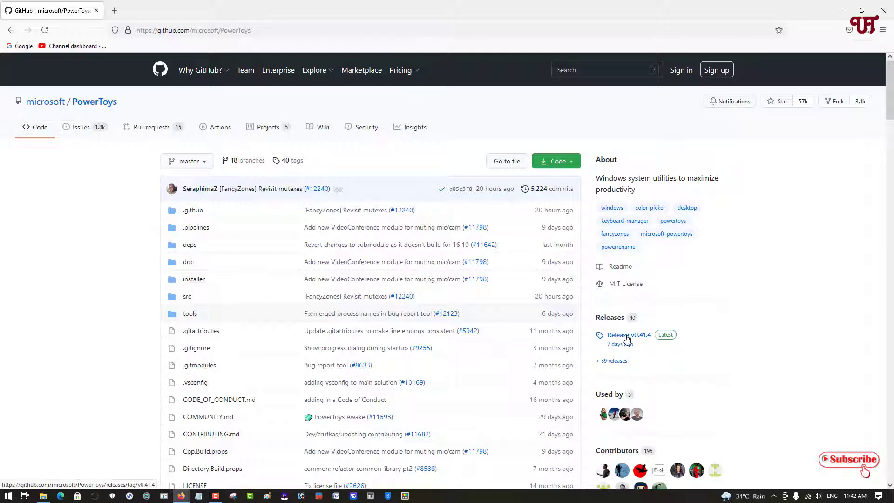
Step: Open the PowerToys v0.41.4 release with its PowerToysSetup-0.41.4-x64.exe asset
left_click(627, 340)
scroll(627, 340, "down", 1)
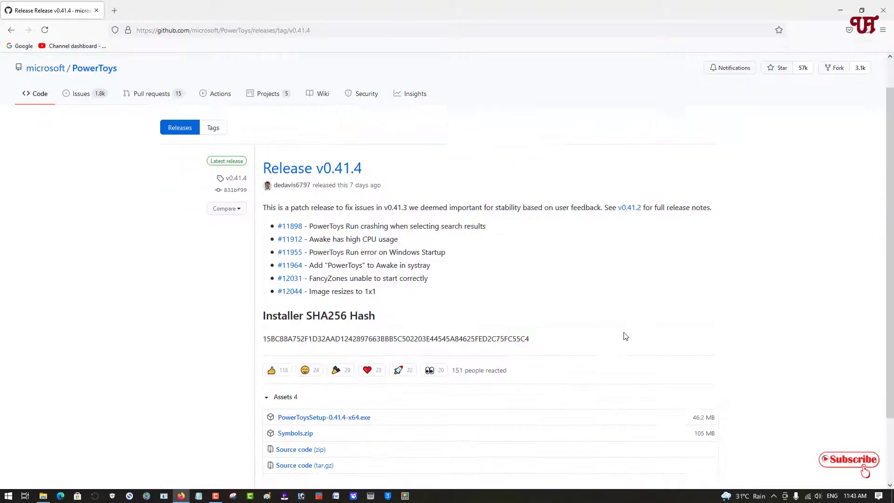
scroll(625, 337, "down", 2)
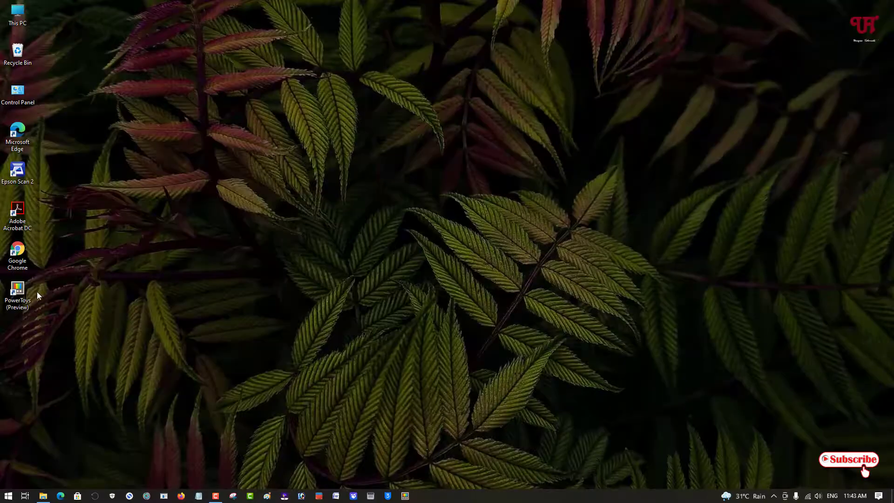
Step: Run the PowerToys (Preview) desktop shortcut as administrator
right_click(21, 305)
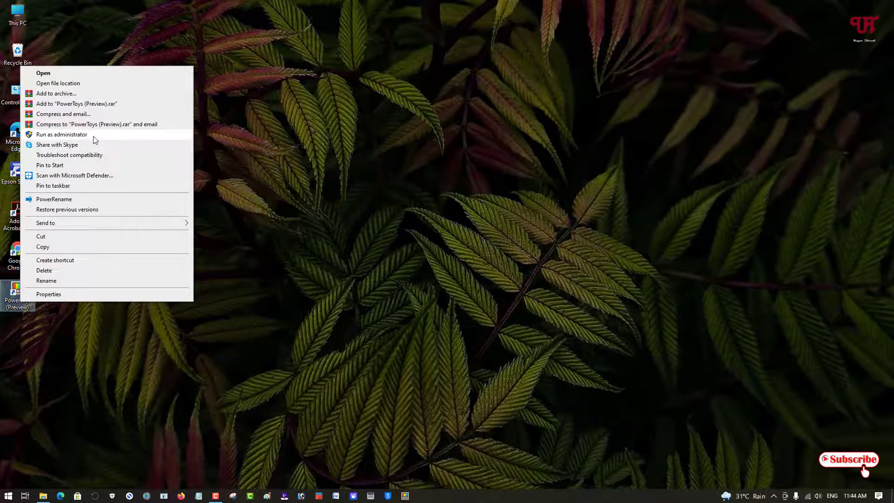
left_click(93, 136)
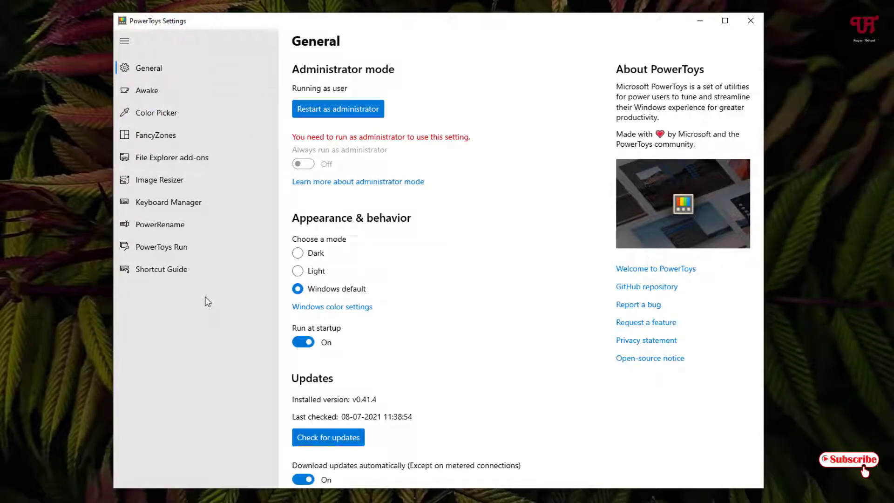
Step: Switch PowerToys Settings to FancyZones and launch the layout editor
left_click(158, 141)
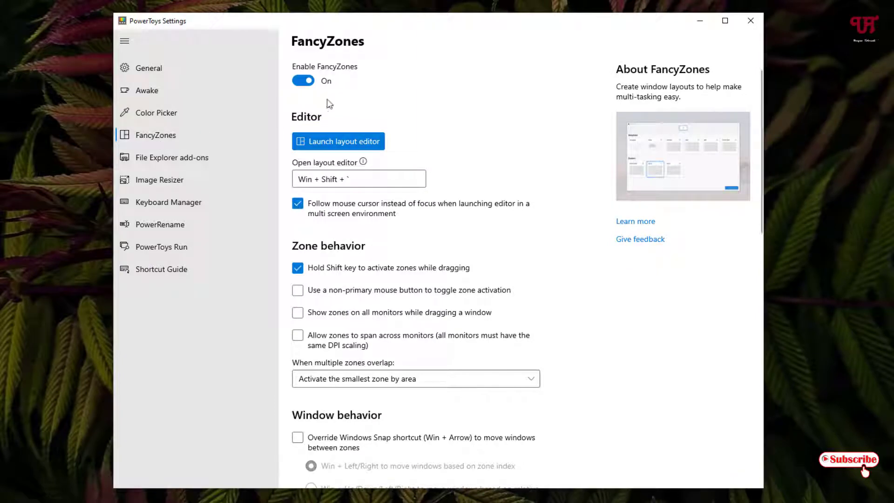
left_click(320, 143)
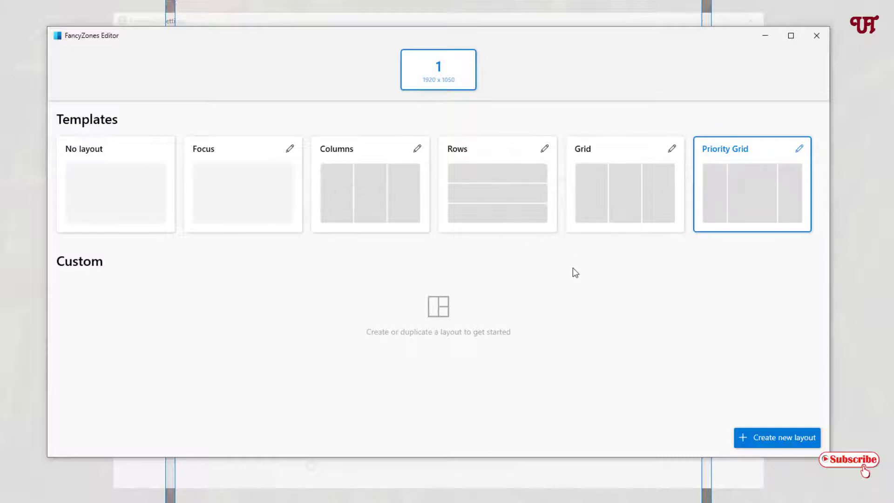
Step: Create a new Grid custom layout, replacing the default name with 'my choice'
left_click(783, 441)
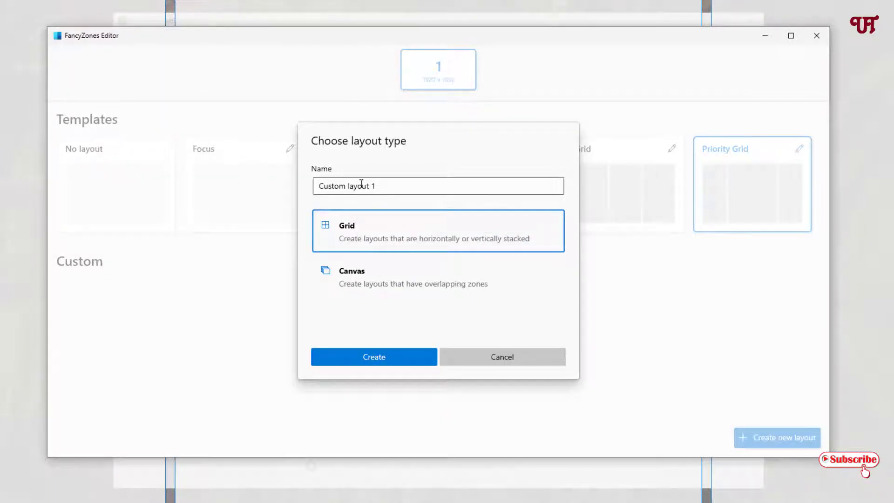
left_click_drag(379, 186, 305, 189)
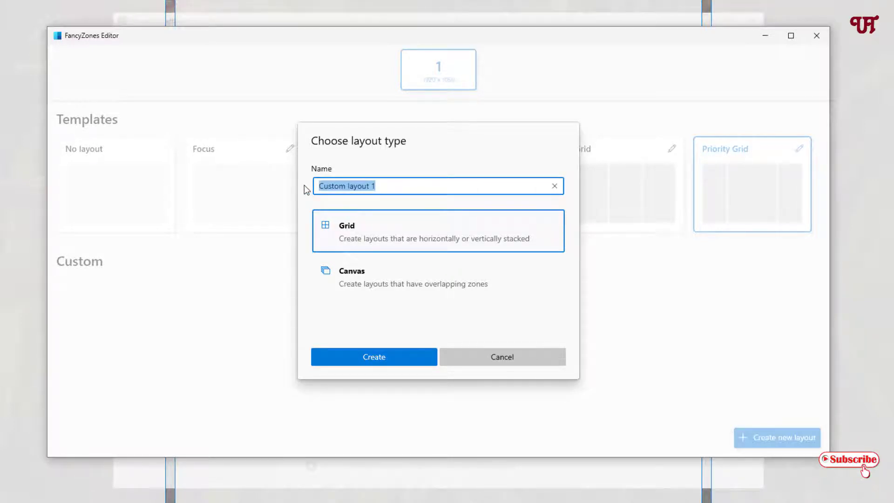
type("my")
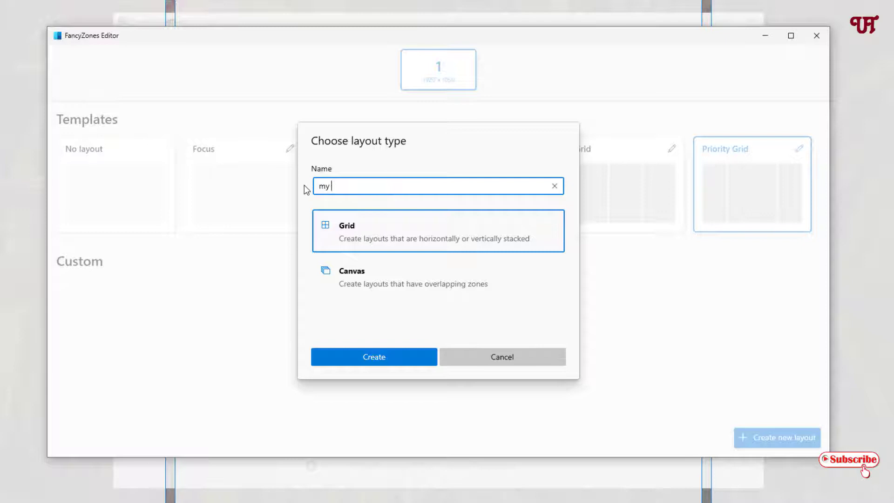
type(" choice")
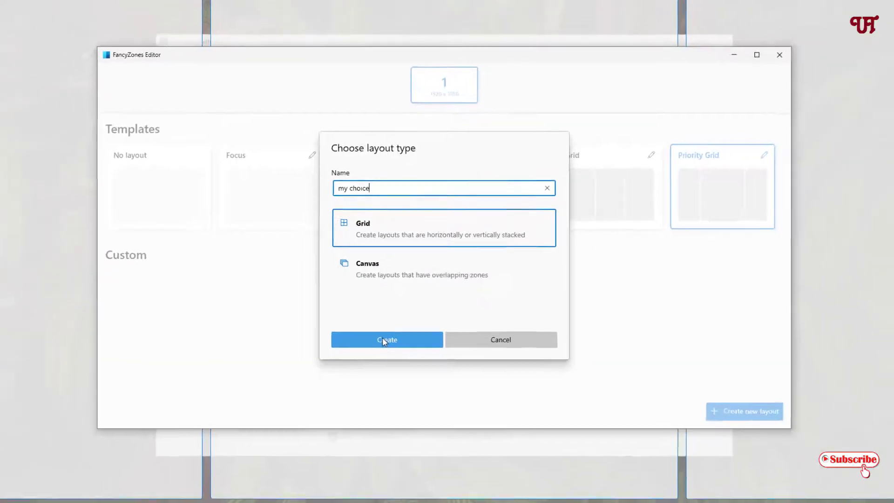
left_click(383, 340)
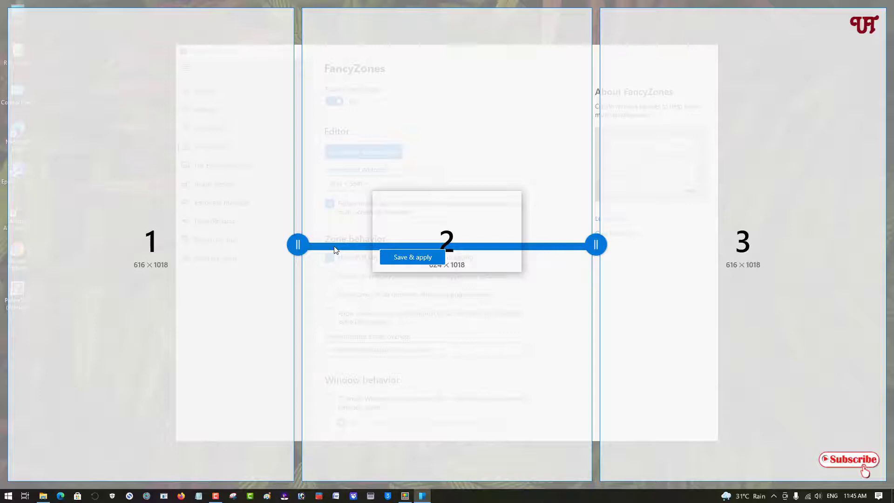
Step: Split the middle column into top and bottom zones, save 'my choice', and close the editor
left_click(334, 249)
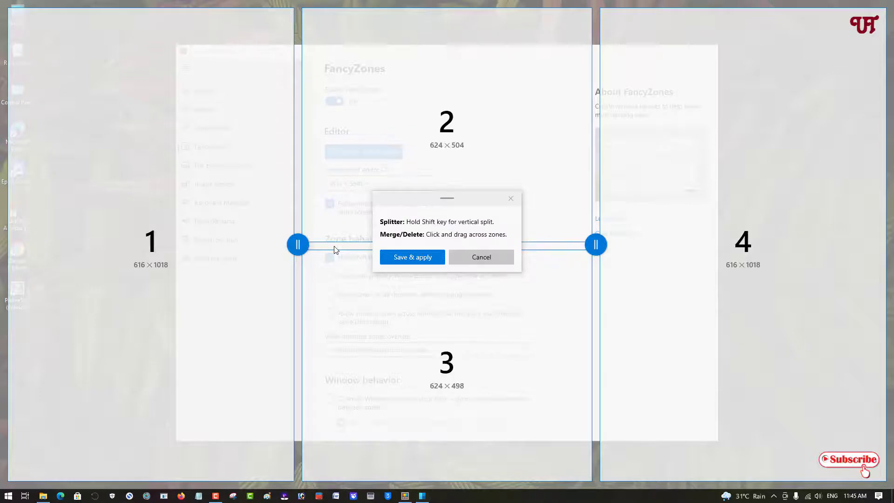
left_click(402, 257)
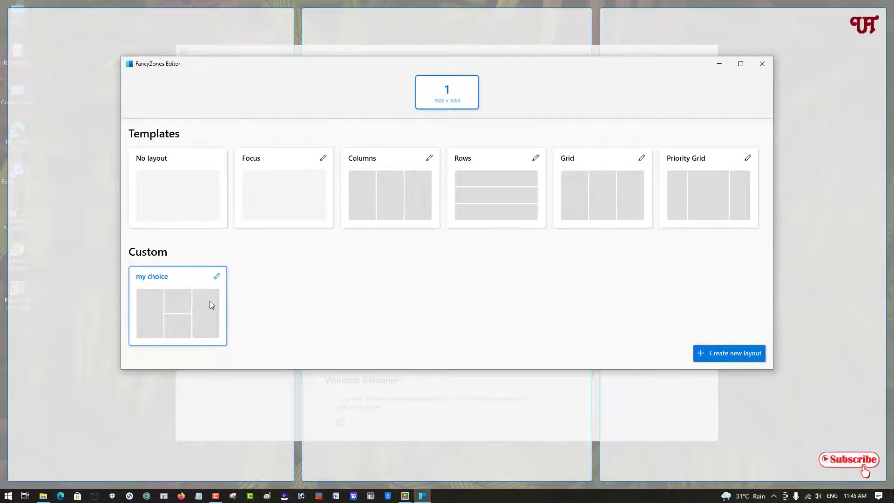
left_click(719, 68)
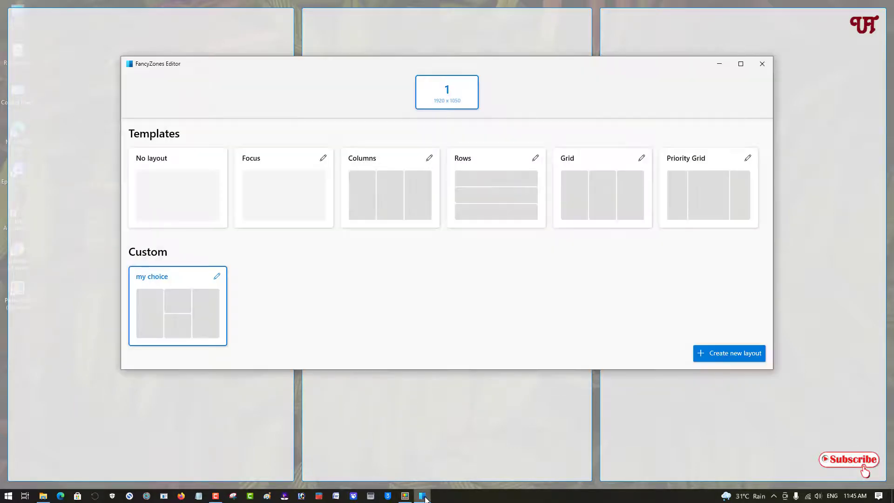
left_click(763, 64)
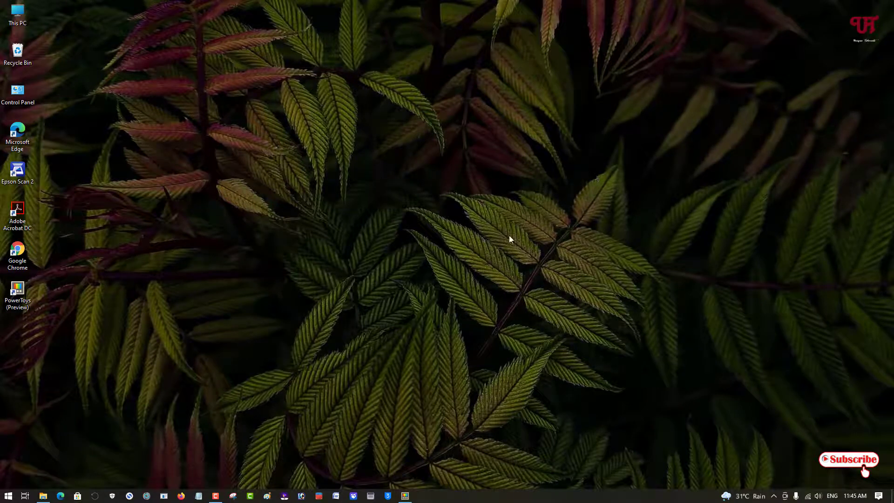
Step: Snap a blank Notepad window into full-height left zone 1
left_click(199, 495)
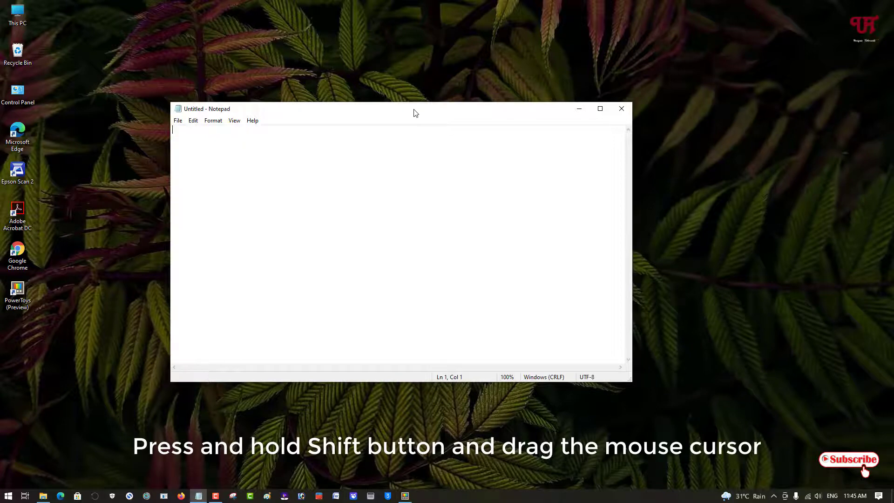
mouse_move(414, 113)
left_mouse_down()
mouse_move(373, 104)
mouse_move(231, 110)
mouse_move(235, 184)
mouse_move(410, 75)
mouse_move(667, 62)
mouse_move(718, 110)
mouse_move(538, 62)
mouse_move(497, 116)
mouse_move(439, 84)
mouse_move(229, 142)
mouse_move(159, 194)
mouse_move(186, 193)
mouse_move(170, 210)
left_mouse_up()
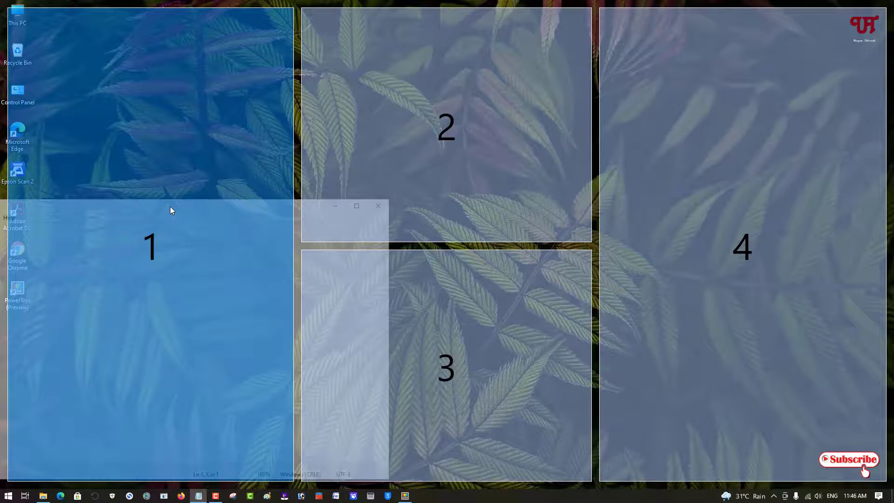
left_click_drag(169, 210, 171, 210)
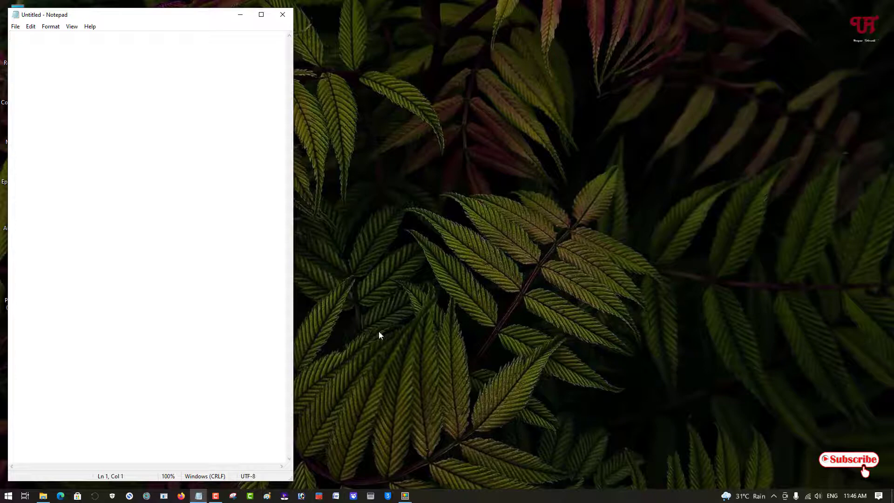
Step: Snap Windows Security into right zone 4 and a blank Word document into top-middle zone 2
left_click(112, 496)
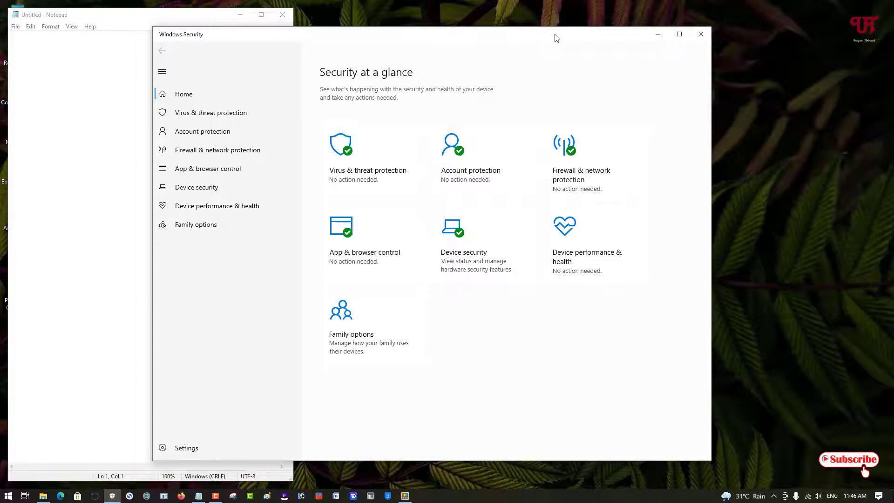
mouse_move(556, 38)
left_mouse_down()
mouse_move(699, 119)
mouse_move(758, 130)
left_mouse_up()
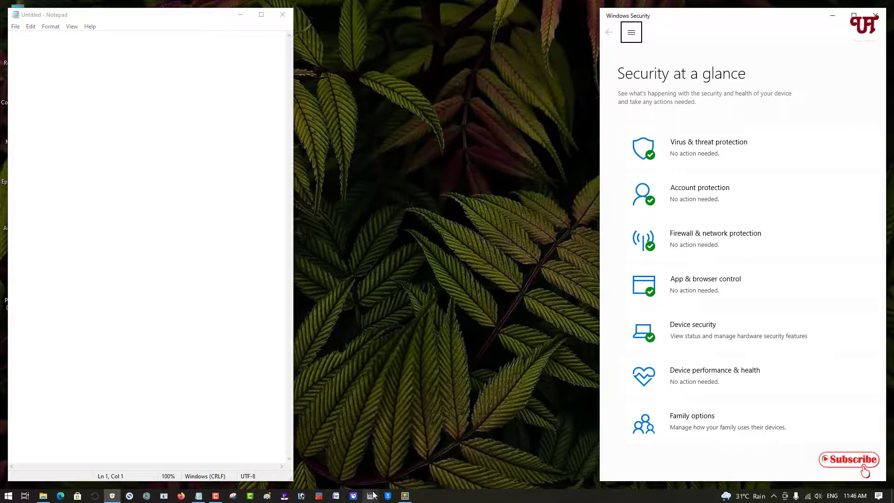
left_click(336, 497)
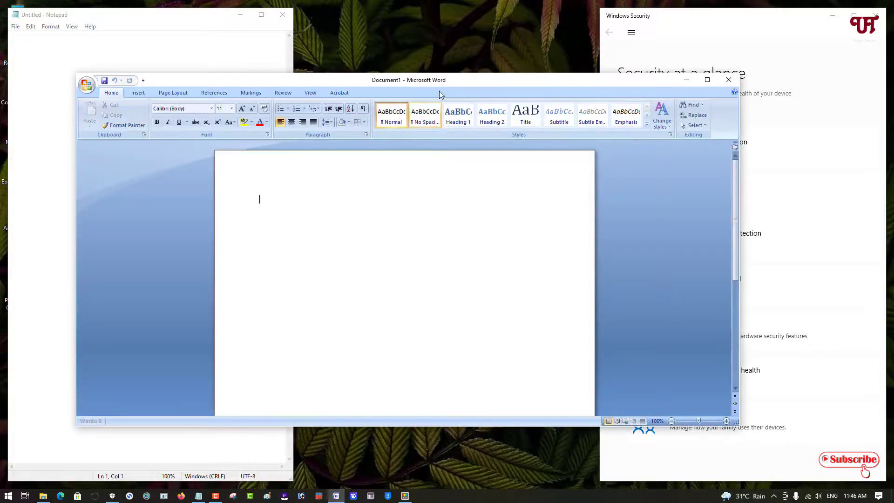
left_click_drag(438, 82, 433, 42)
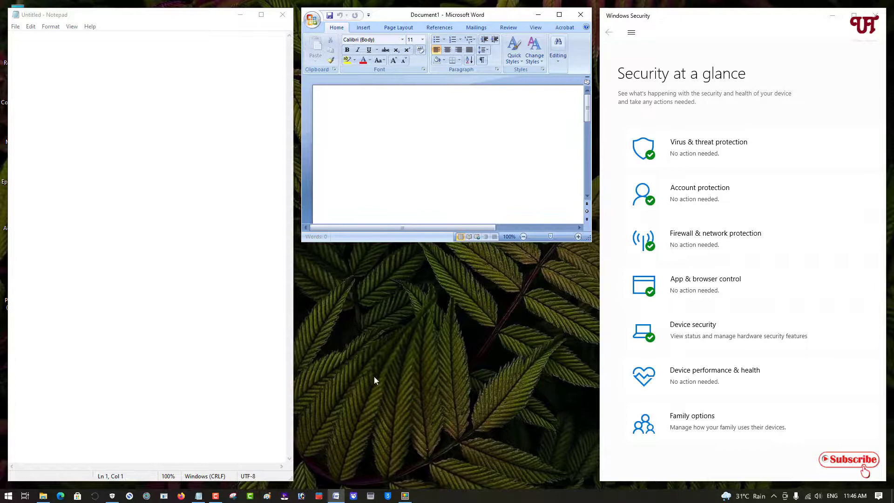
Step: Bring up Paint, restore it from full screen, and snap it into bottom-middle zone 3
left_click(267, 497)
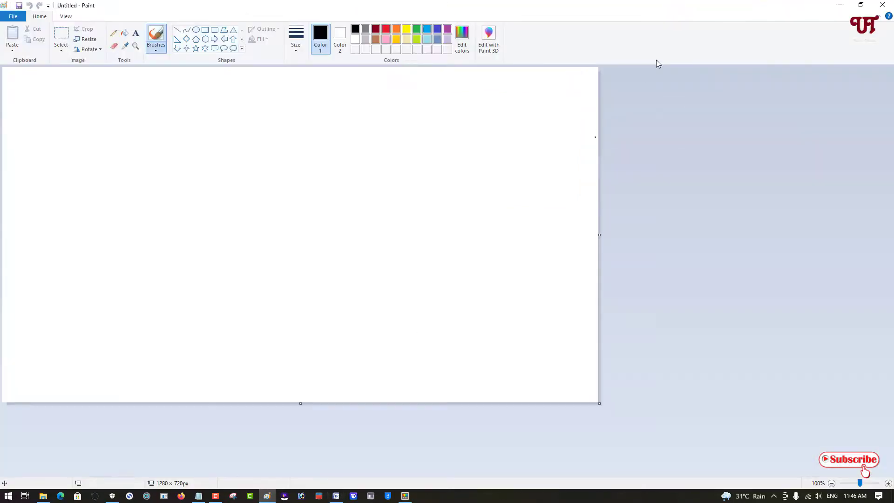
left_click(861, 5)
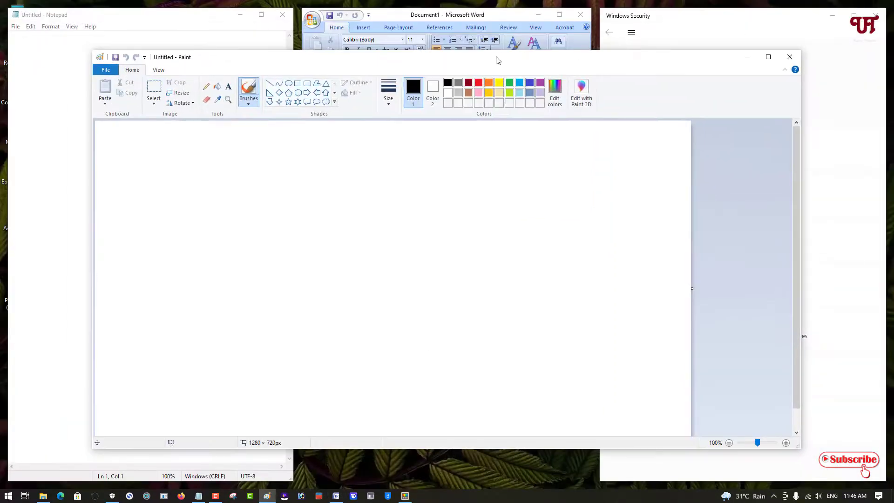
left_click_drag(497, 61, 455, 272)
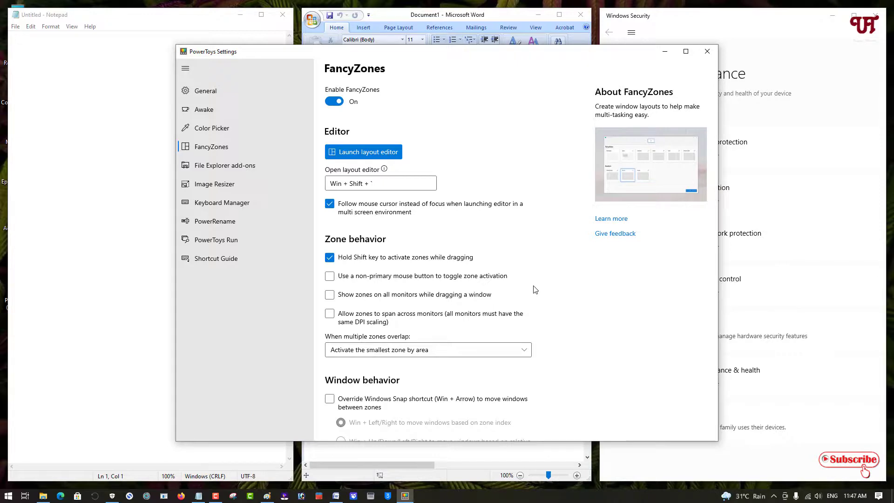
Step: Minimize PowerToys Settings, leaving Notepad, Word, Paint and Windows Security snapped in their zones
left_click(666, 53)
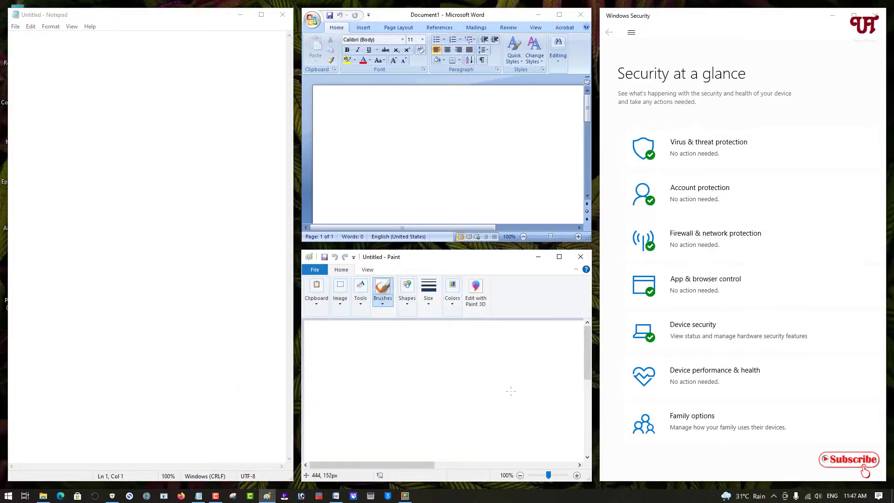